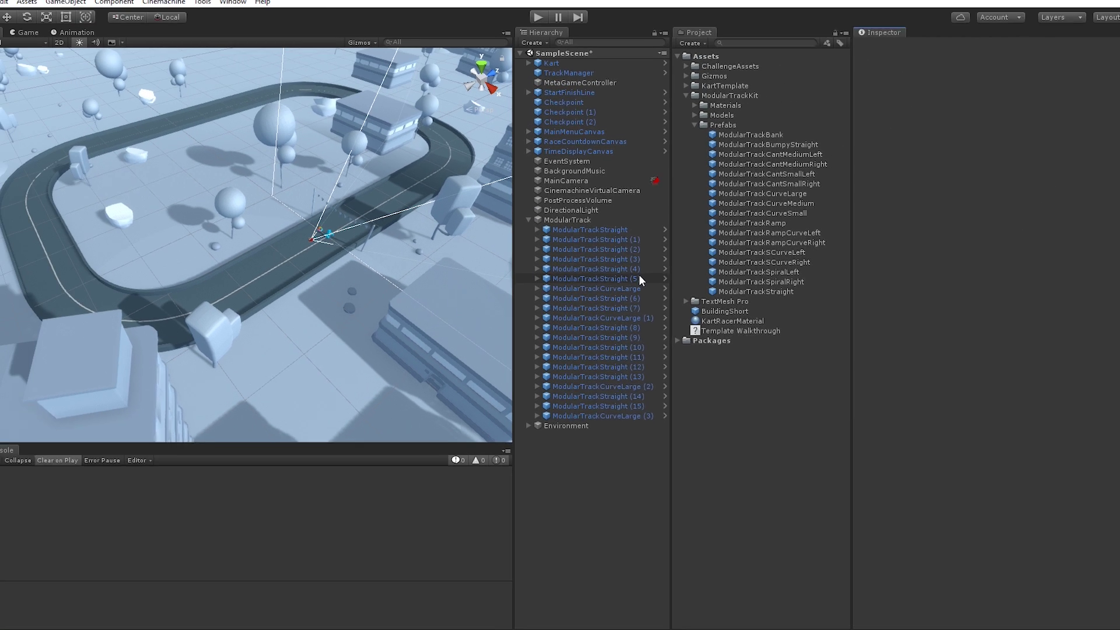
Step: Select ModularTrackStraight (5) to show its transform at 16, 0, 27 in the Inspector
left_click(672, 236)
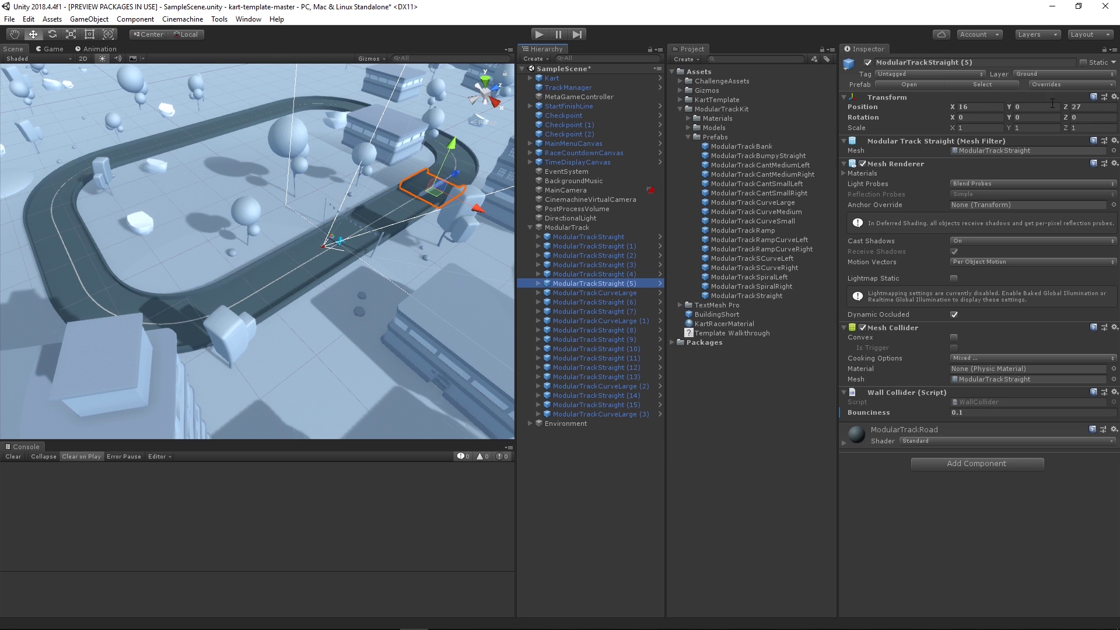
Step: Copy the Transform component of ModularTrackStraight (5), then deactivate that piece
left_click(1115, 98)
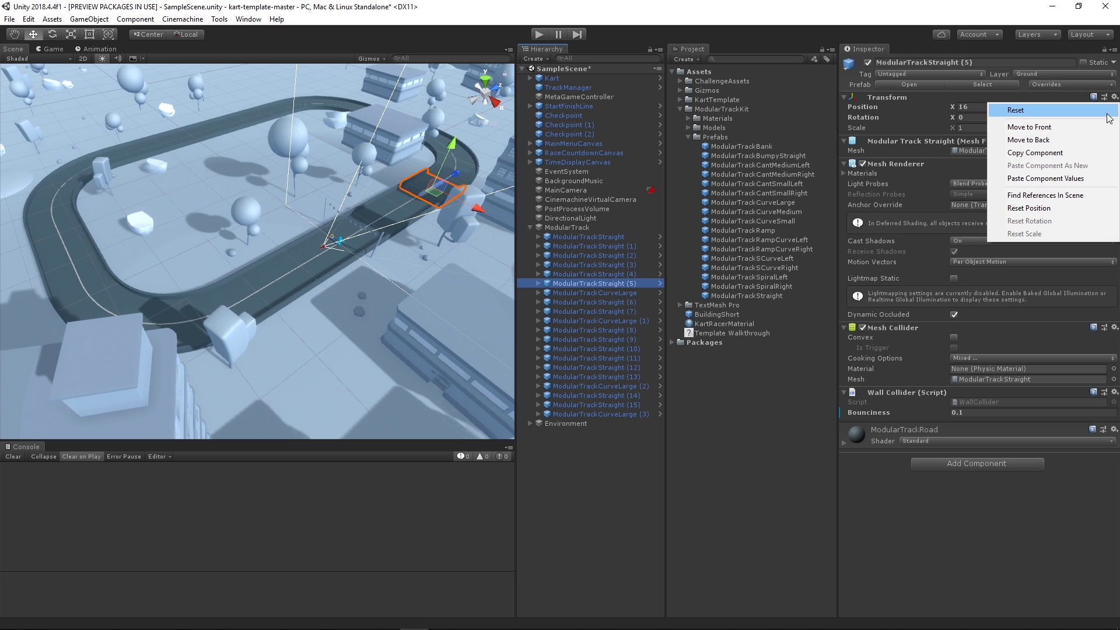
left_click(1045, 153)
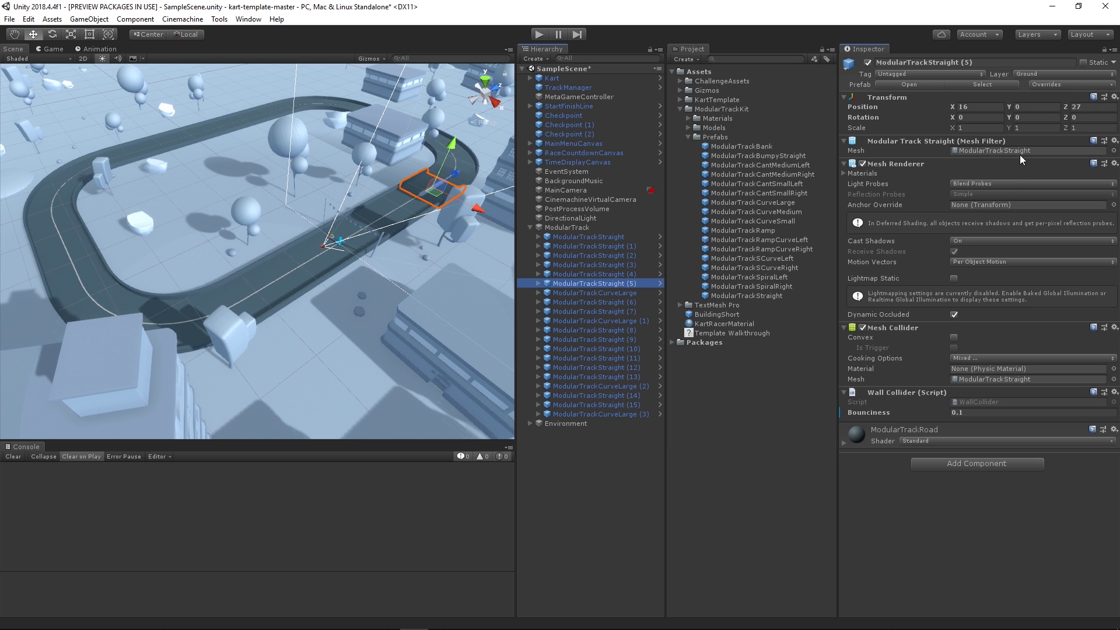
left_click(866, 62)
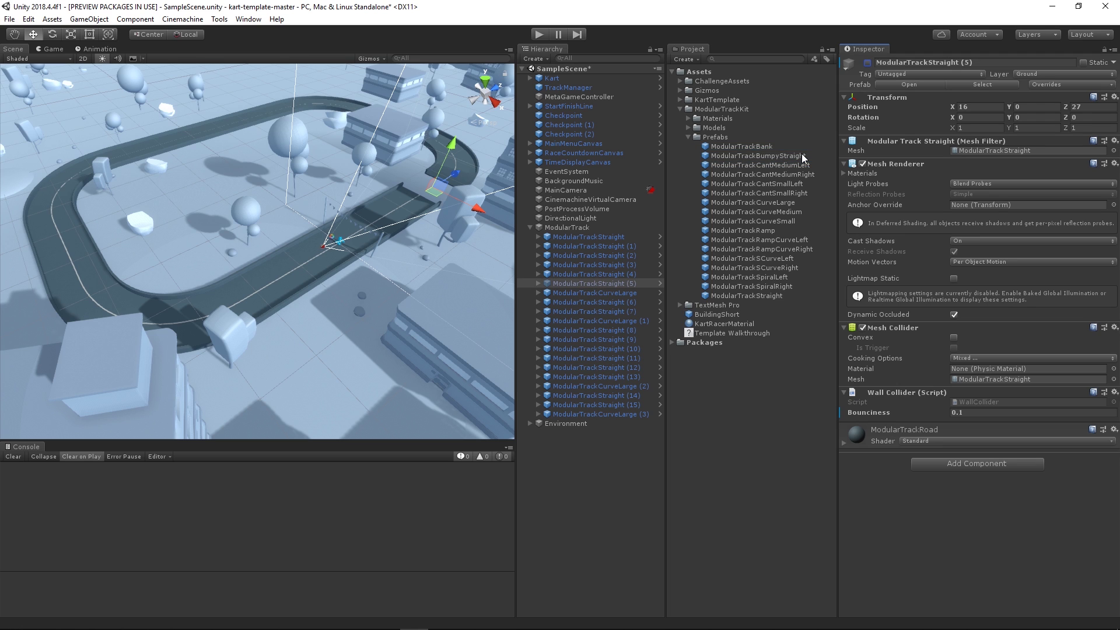
Step: Add the ModularTrackBumpyStraight prefab as a child of the ModularTrack group
left_click_drag(801, 153, 610, 234)
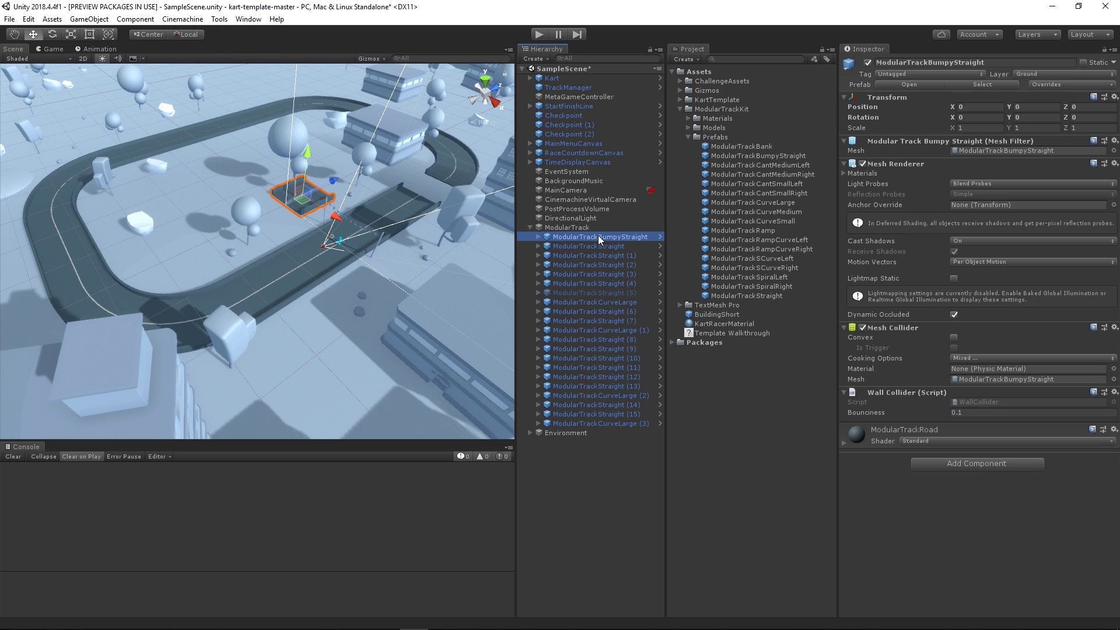
Step: Paste the copied Transform values onto the bumpy piece, placing it at 16, 0, 27
left_click(1114, 97)
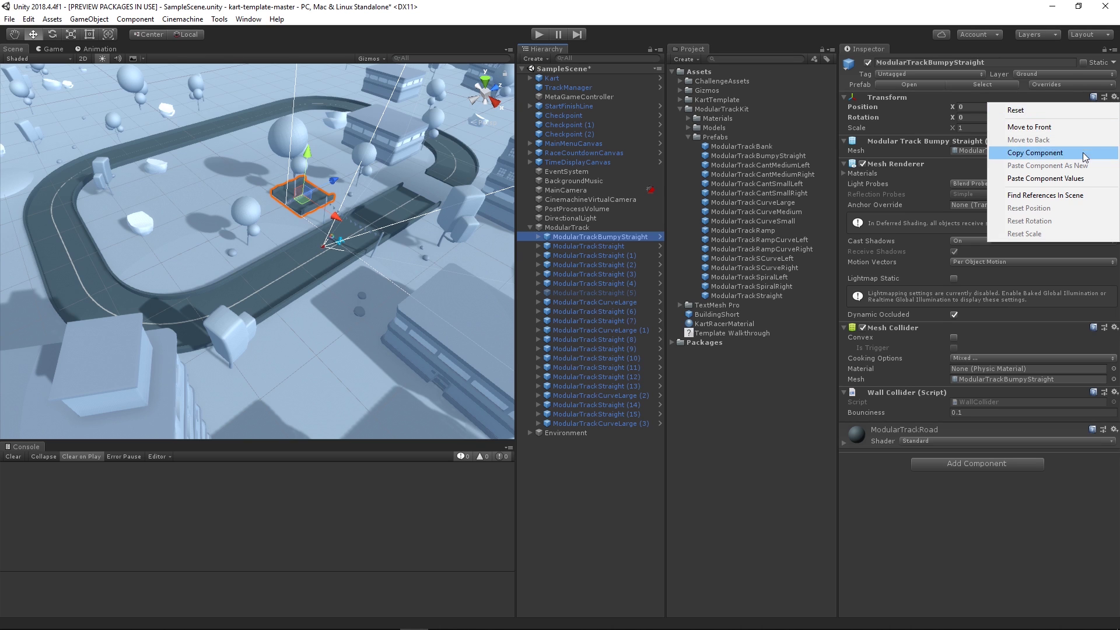
left_click(1089, 177)
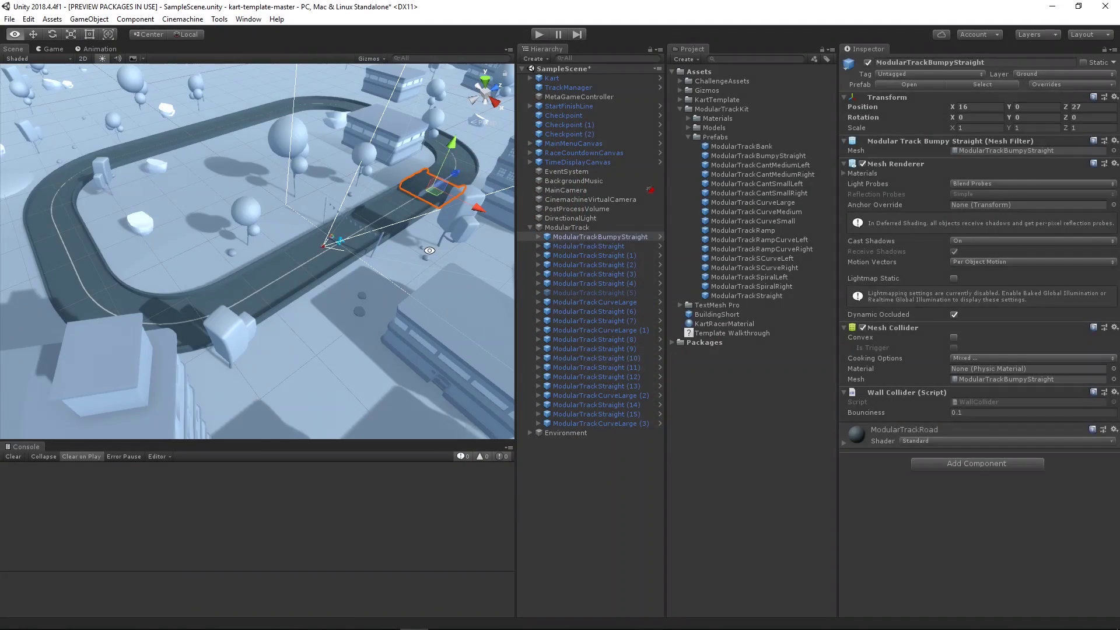
Step: Clear the selection after swapping the remaining straights for bumpy pieces
left_click(784, 379)
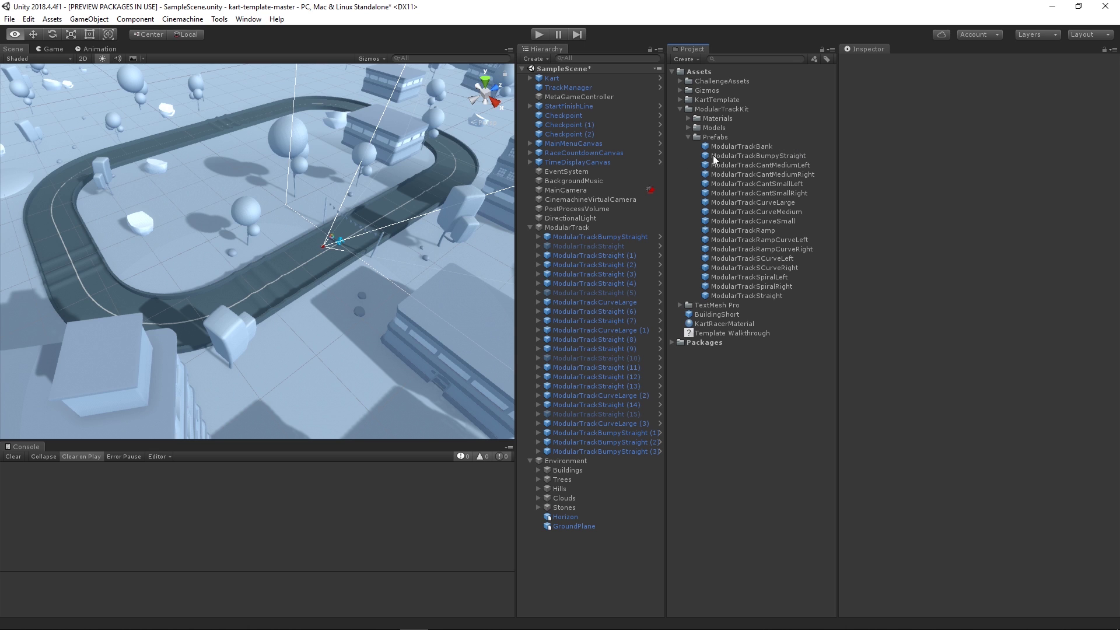
Step: Open the ProGrids Window from the Tools menu
left_click(220, 20)
mouse_move(225, 33)
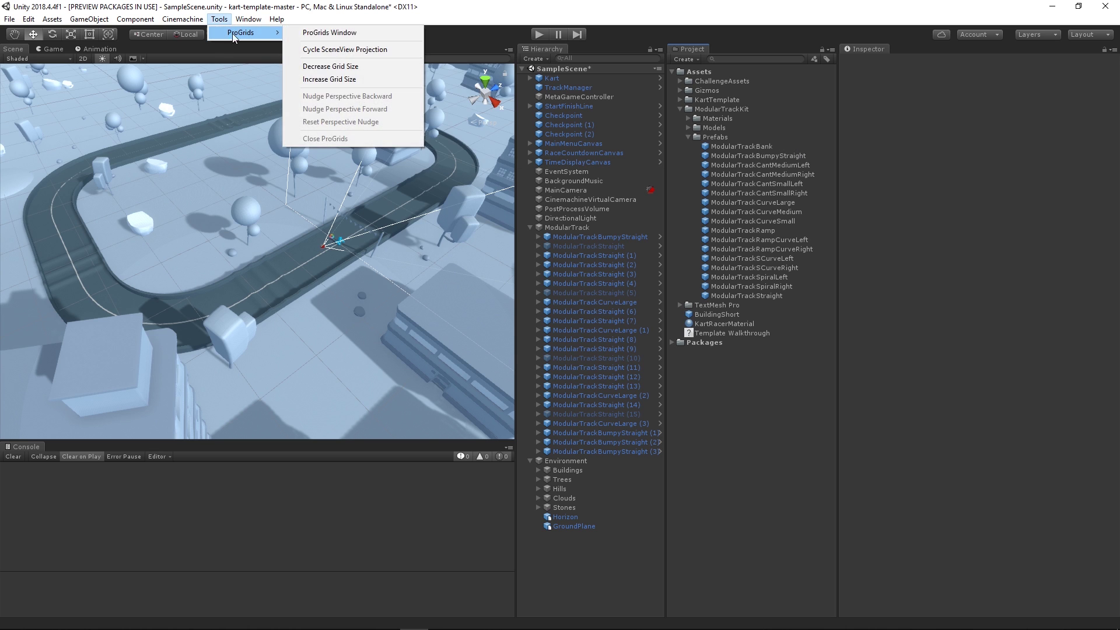
left_click(318, 33)
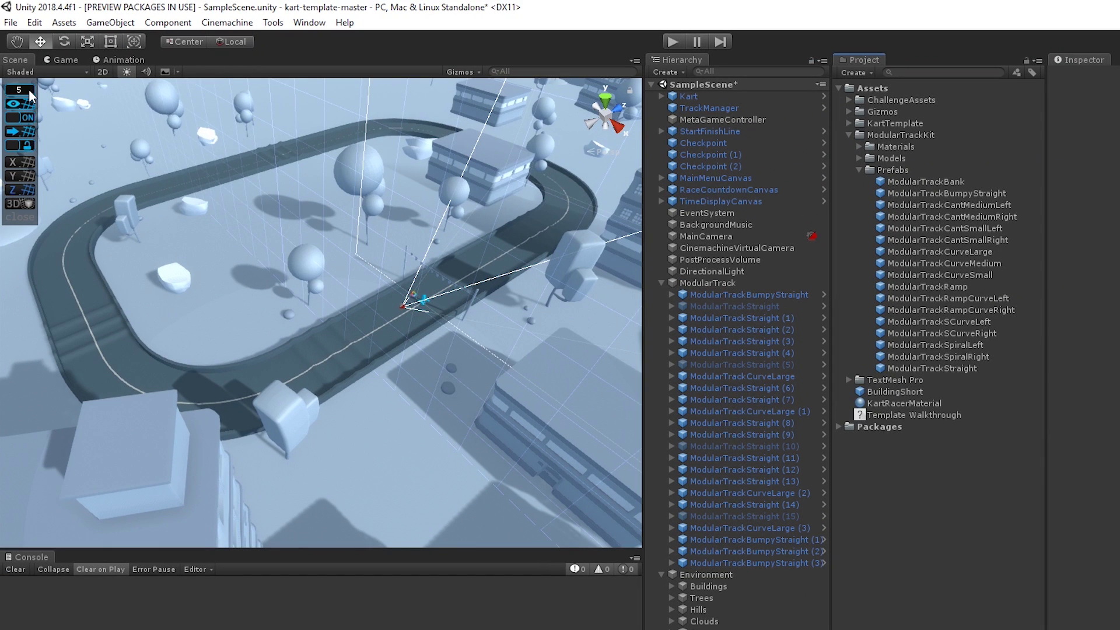
left_click(25, 73)
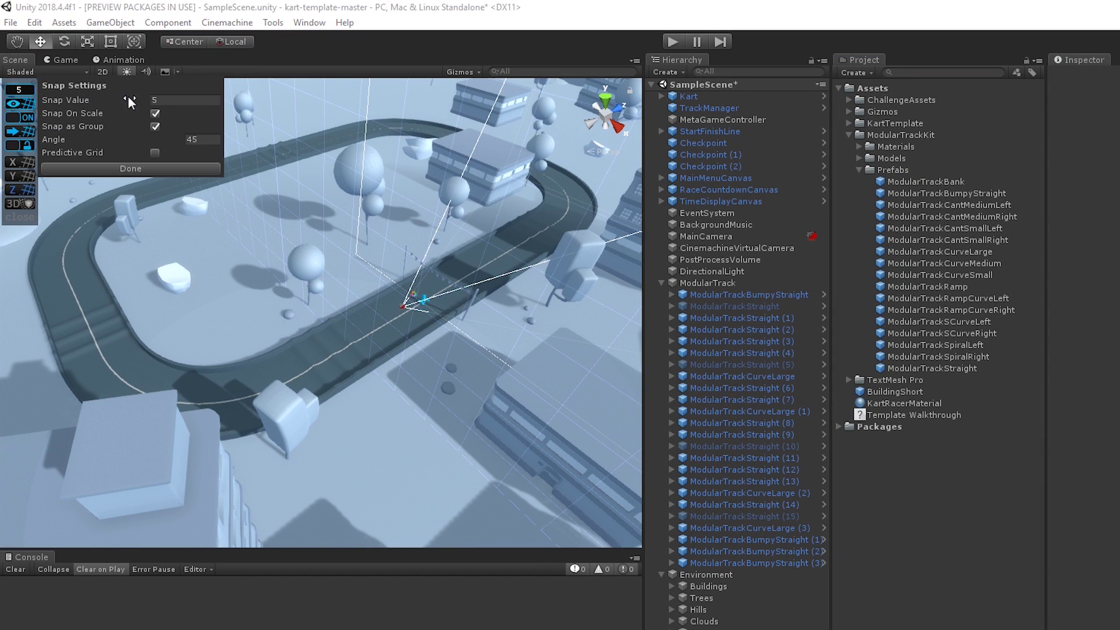
mouse_move(133, 97)
left_mouse_down()
mouse_move(106, 96)
mouse_move(122, 97)
left_mouse_up()
left_click(175, 100)
type("5")
left_click(20, 104)
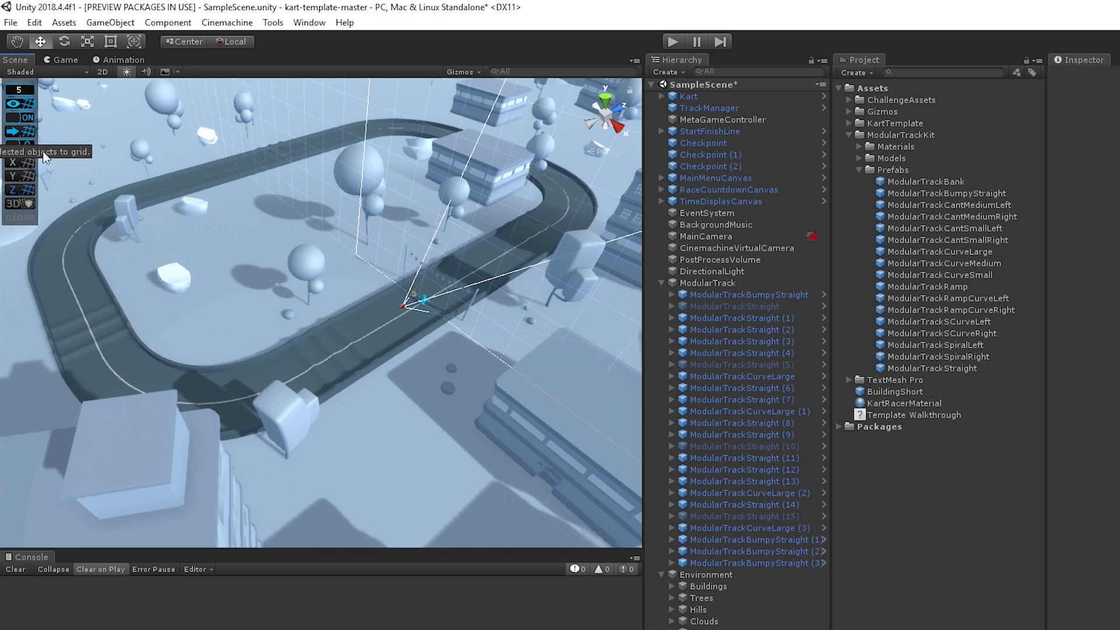
Step: Lock the ProGrids grid, try the Y and Z planes, then enable the full 3D grid
mouse_move(54, 149)
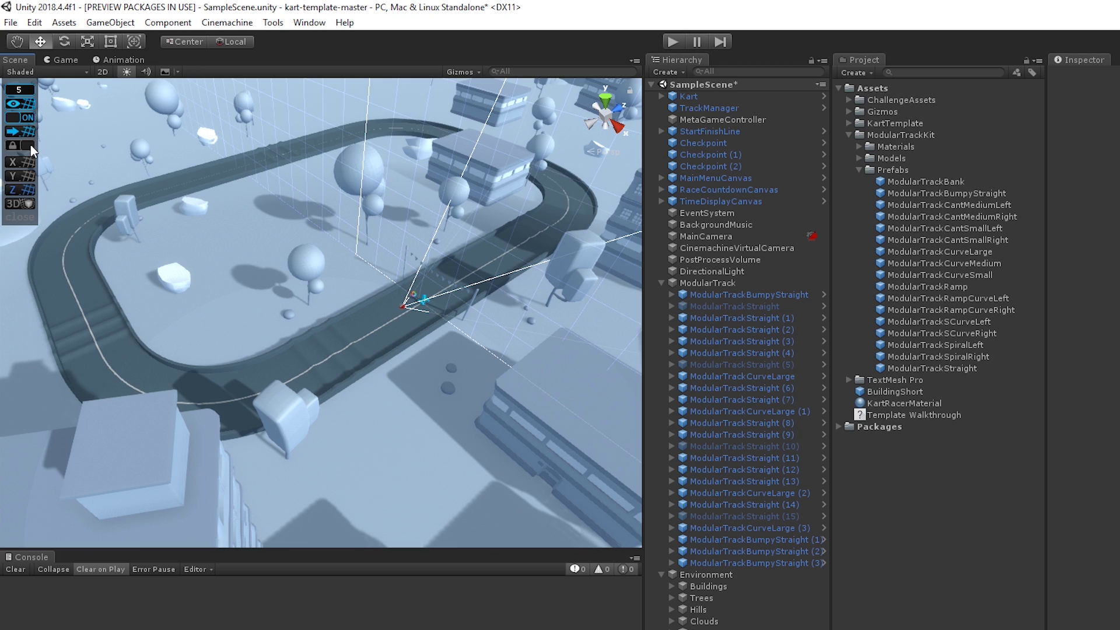
left_click(30, 144)
left_click(30, 176)
left_click(33, 191)
left_click(30, 205)
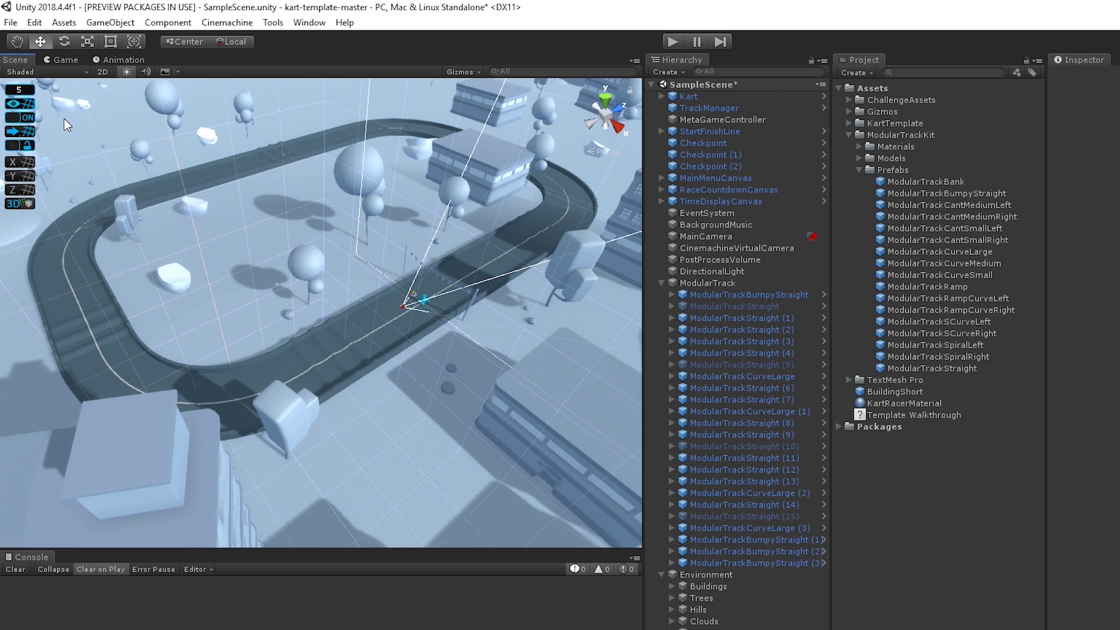
Step: Set the ProGrids snap value to 1 and return to the flat Y-plane grid
left_click(23, 90)
left_click(158, 99)
type("1")
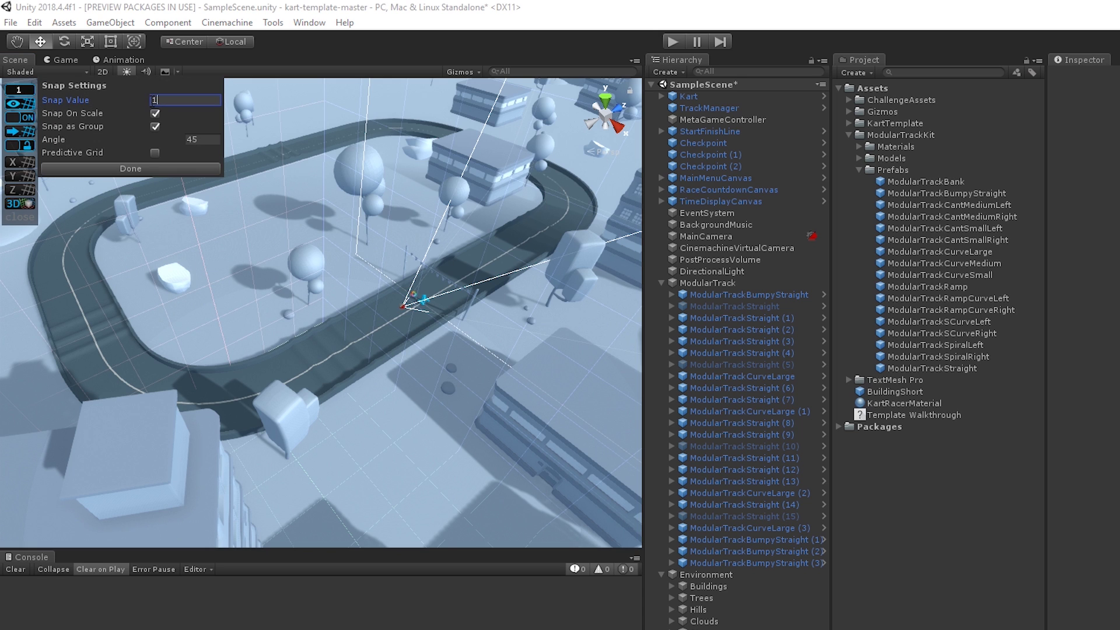
left_click(144, 167)
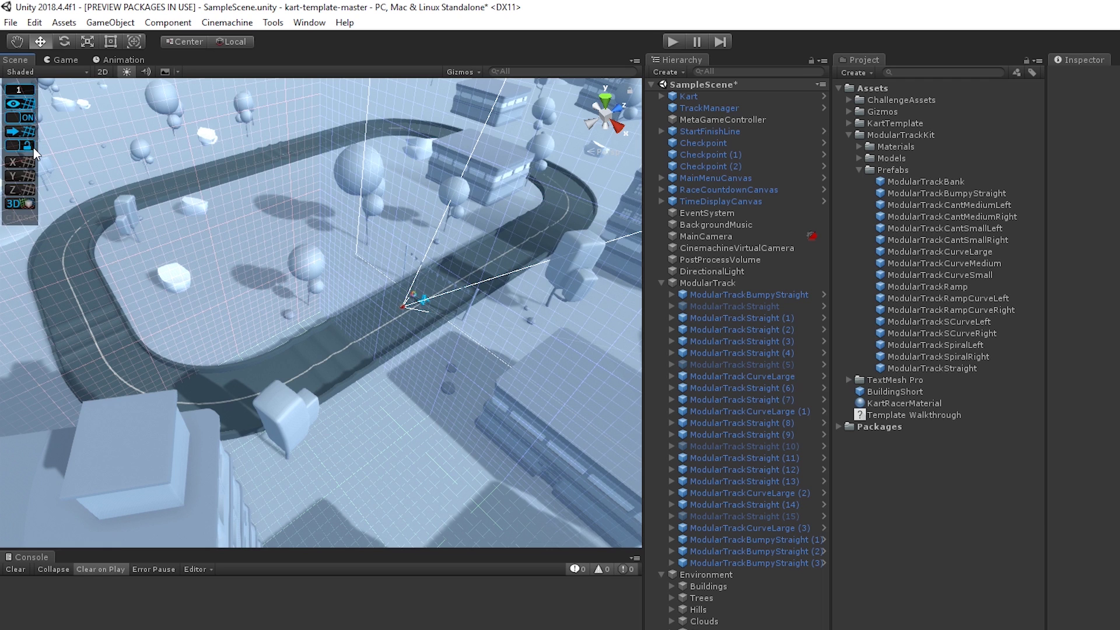
left_click(25, 175)
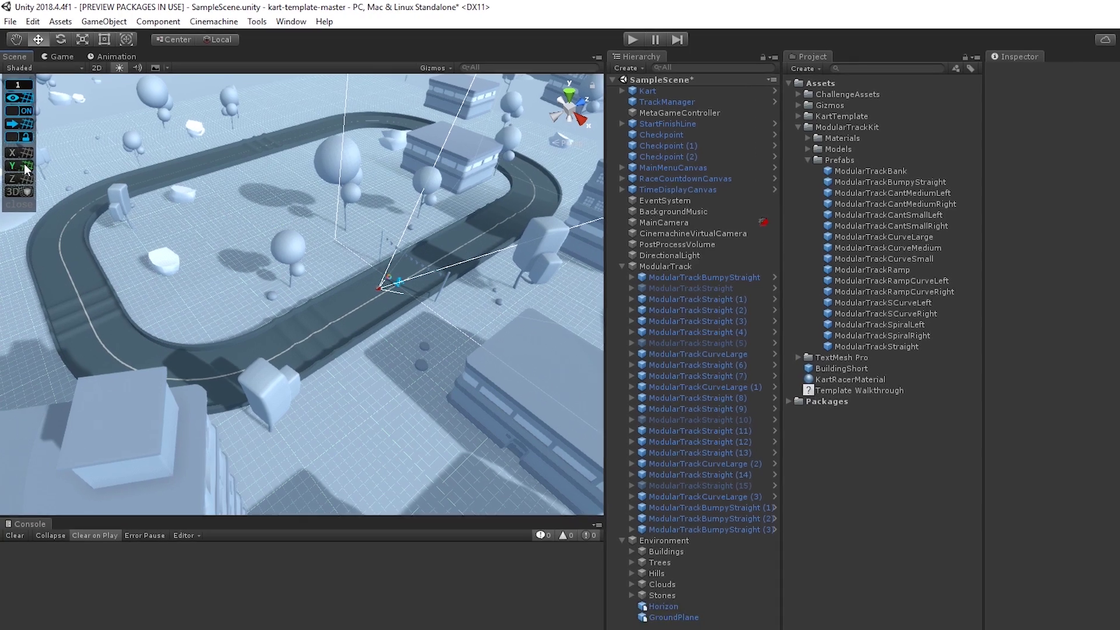
Step: Drop a ModularTrackCurveSmall prefab into the scene, snapped at -18, 0.25, -4
key("alt")
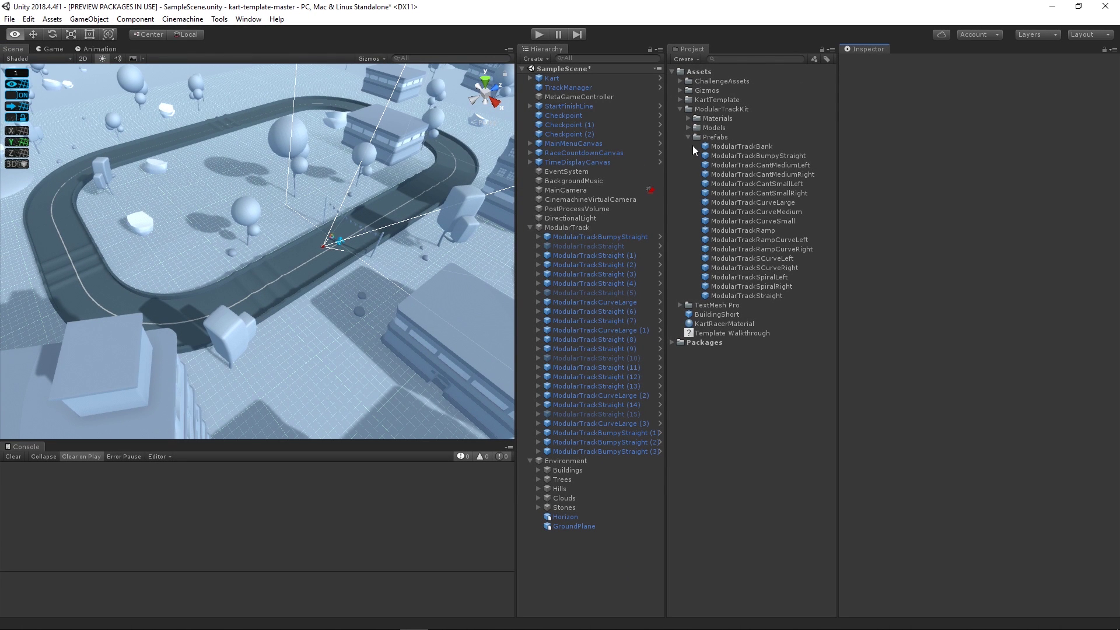
left_click_drag(760, 219, 217, 180)
Step: Frame the small curve and slide it to the snapped position -16, 0.25, -3
key("f")
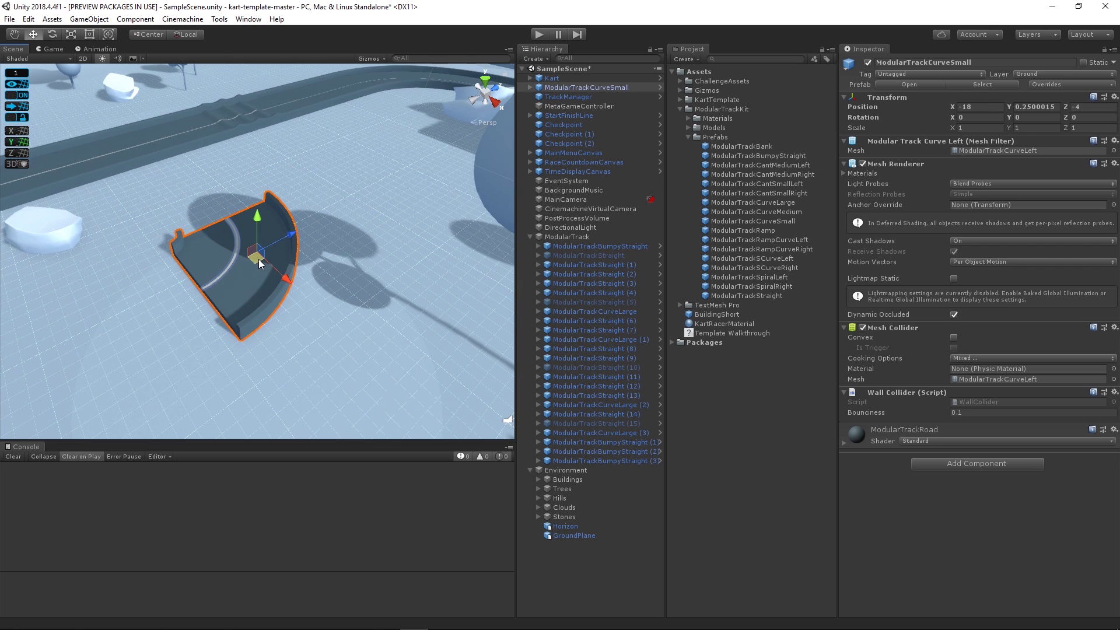
left_click_drag(258, 259, 279, 270, "ctrl")
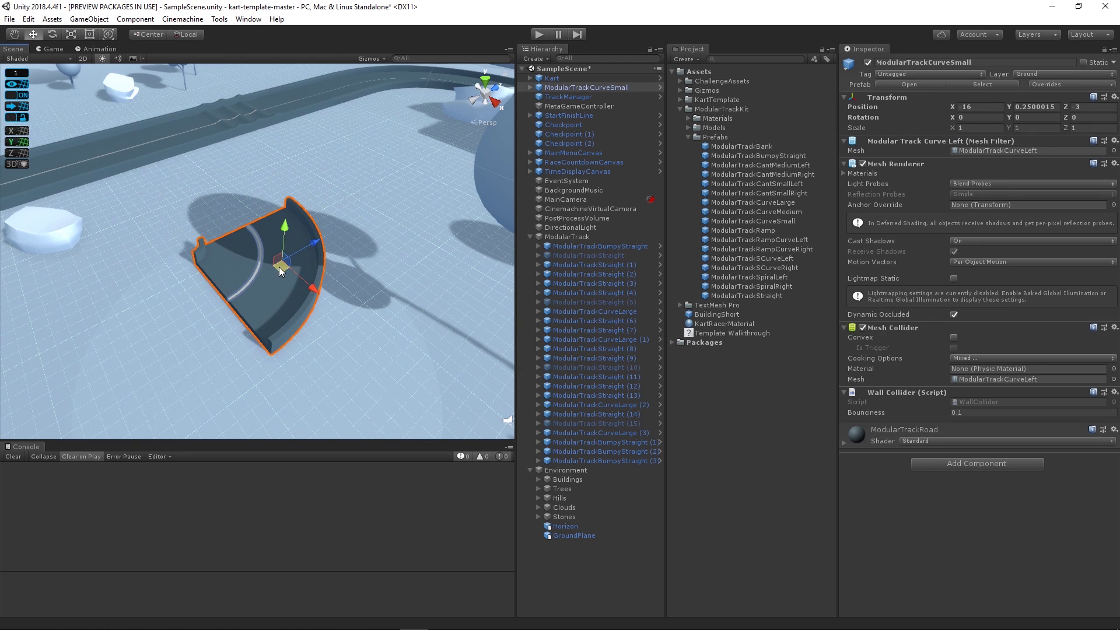
Step: Rotate the curve piece to Y 90 and add a ModularTrackStraight piece at 0, 0, 0
left_click(1030, 117)
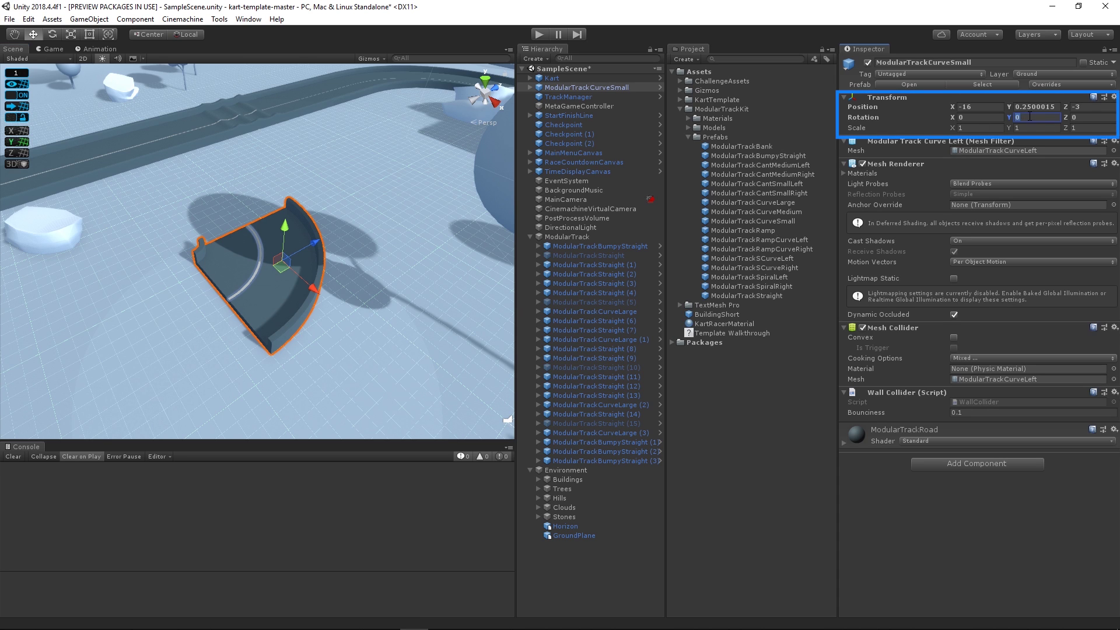
type("90")
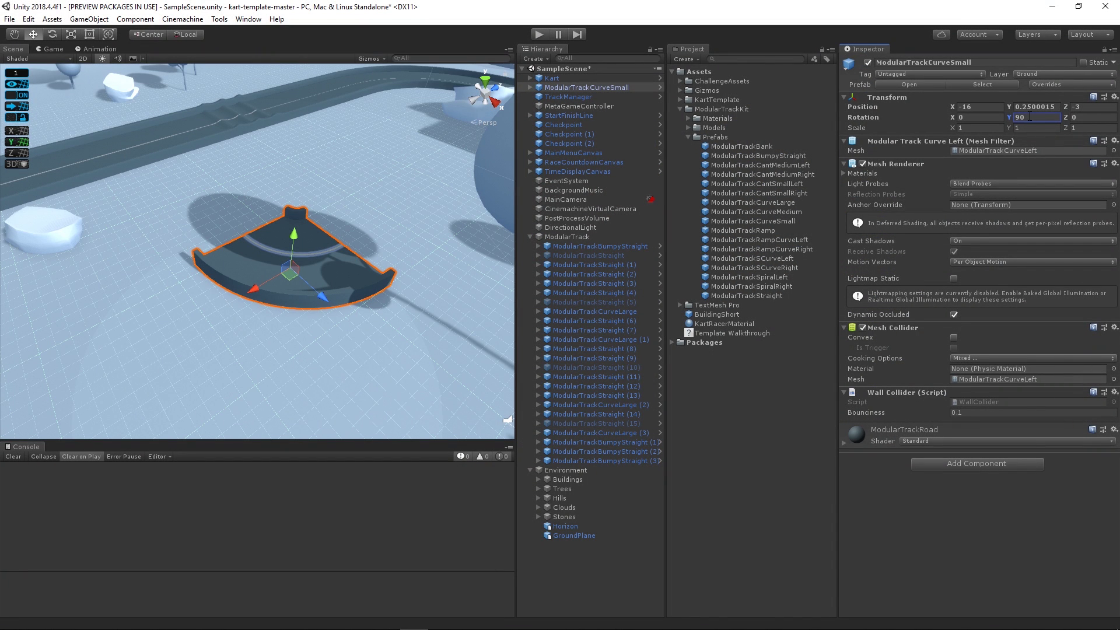
left_click_drag(747, 296, 537, 564)
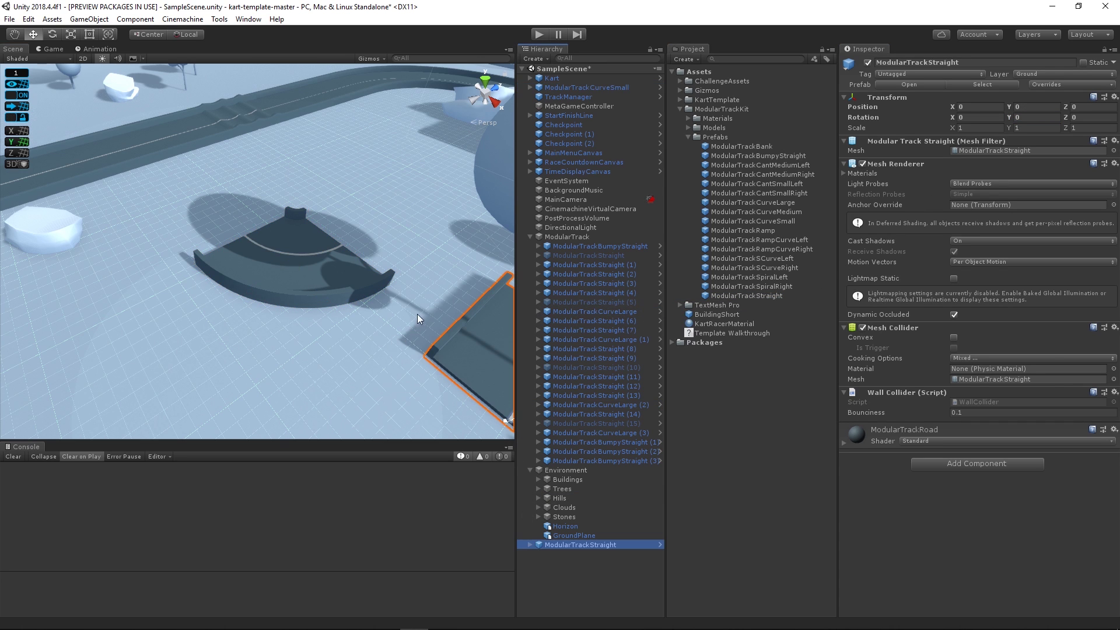
Step: Set the ModularTrackStraight piece's Scale Z to 2
key("f")
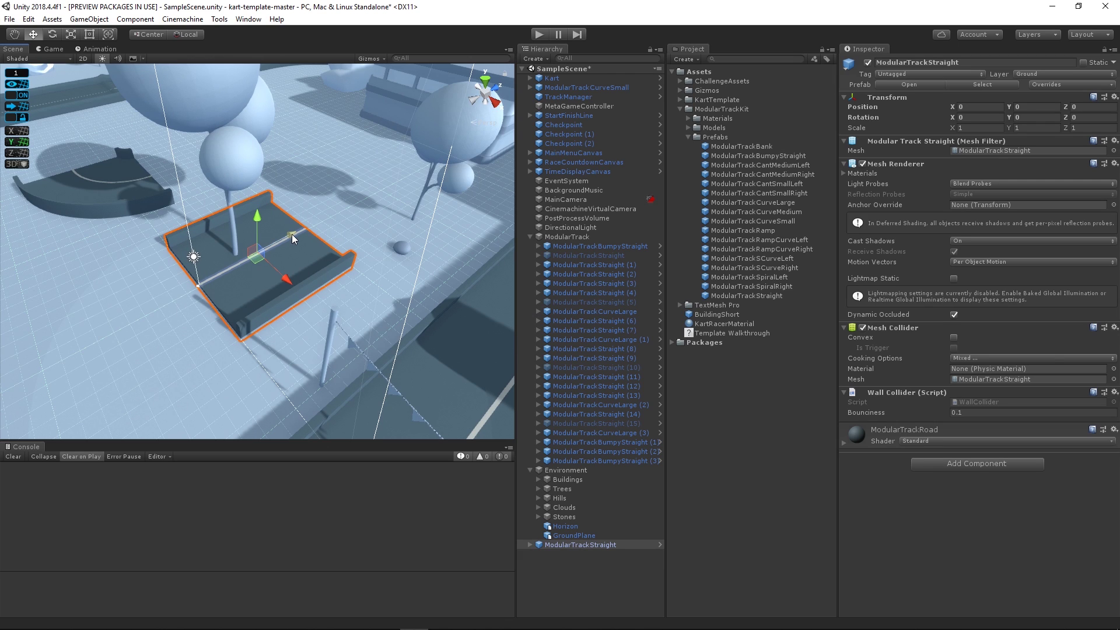
left_click(613, 546)
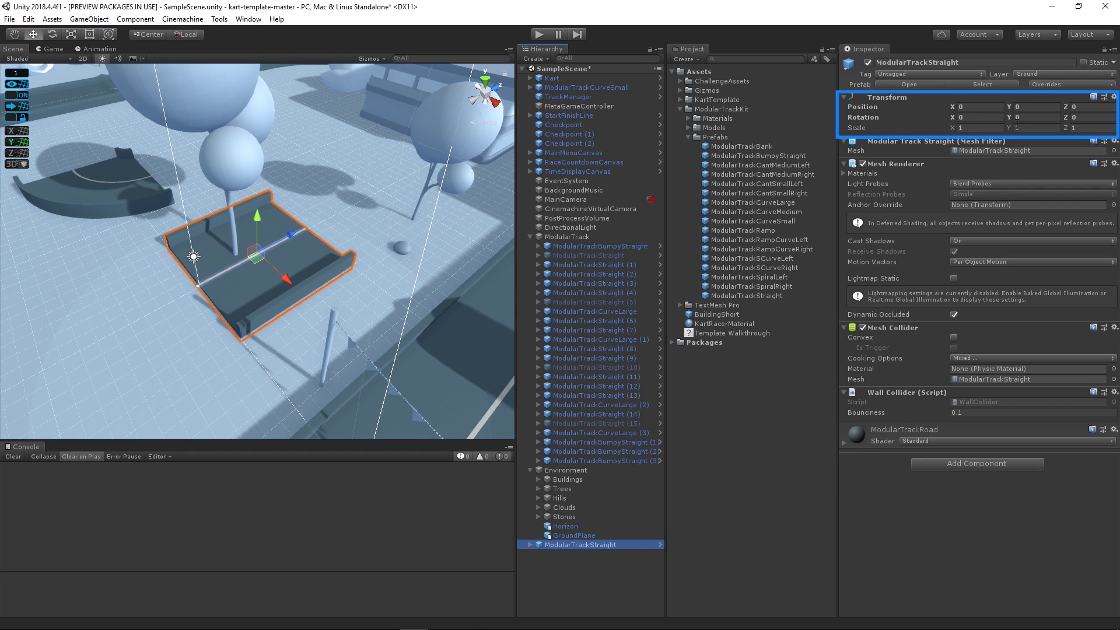
left_click(1088, 127)
type("2")
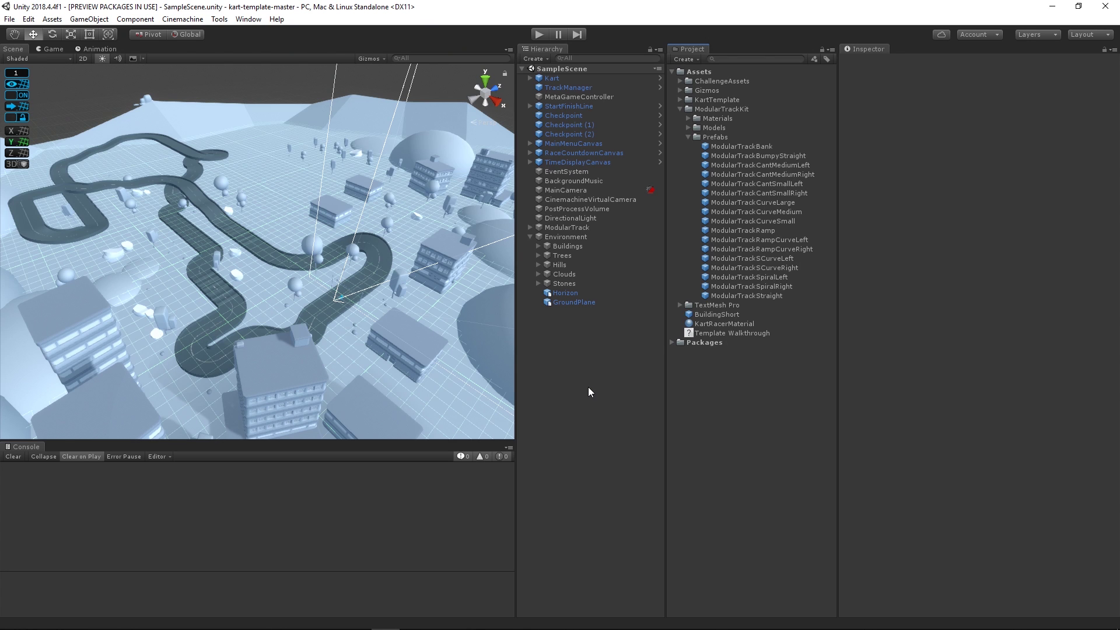
Step: Inspect Checkpoint, Checkpoint (1) and Checkpoint (2) in turn, ending on Checkpoint (2)'s settings
left_click(568, 117)
left_click(568, 124)
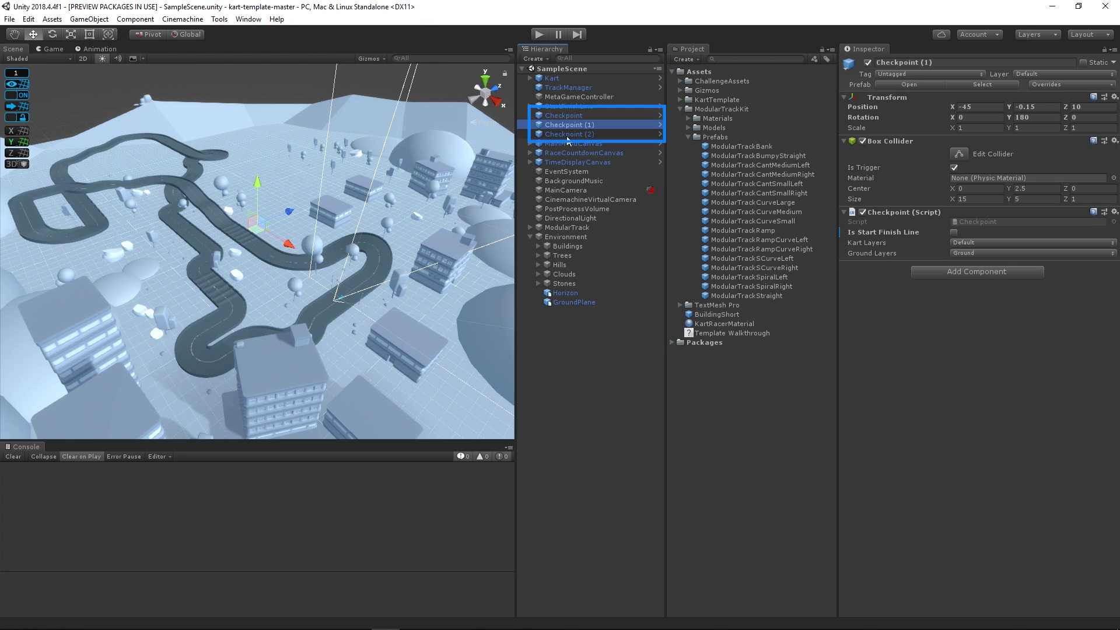
left_click(568, 135)
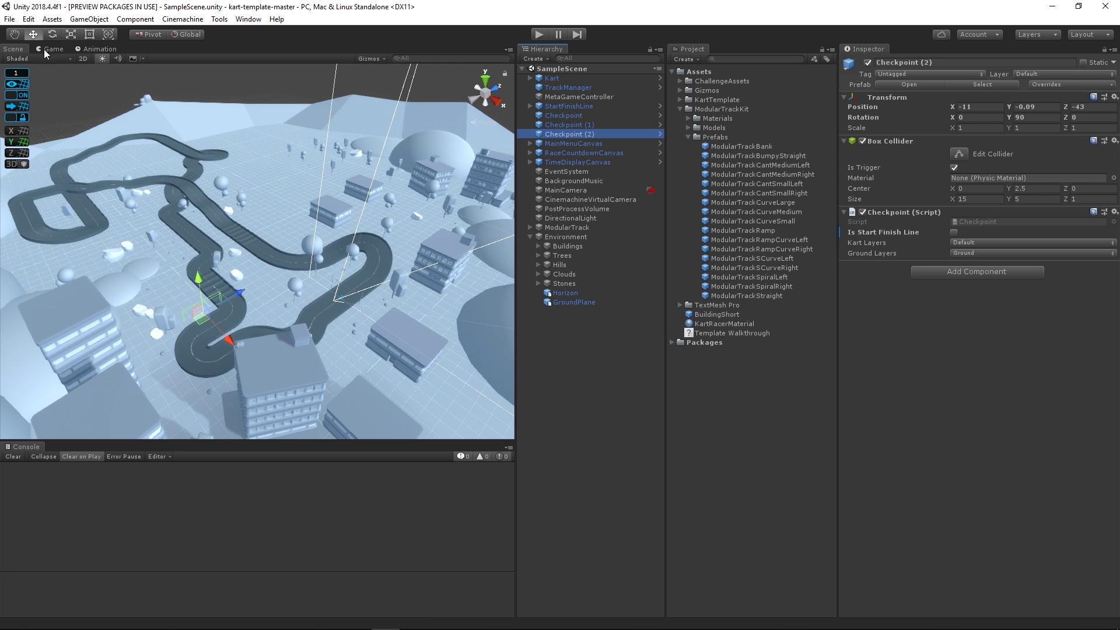
left_click(33, 34)
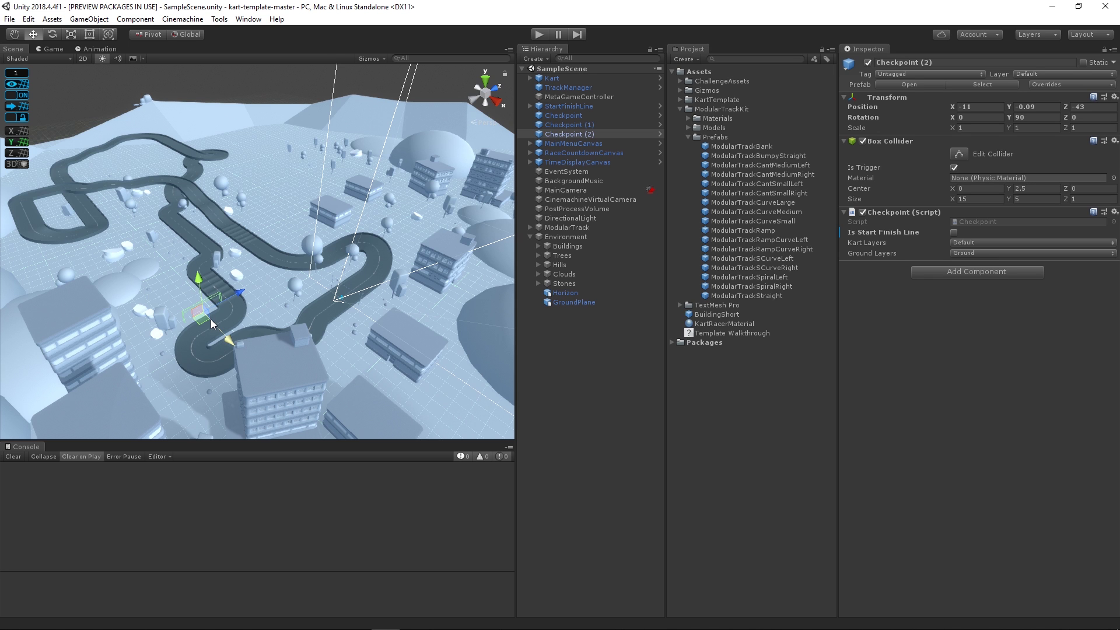
Step: Move Checkpoint (2) along the track to Z -32, then bring up Checkpoint (1)'s Y rotation
key("f")
left_click_drag(295, 256, 383, 205)
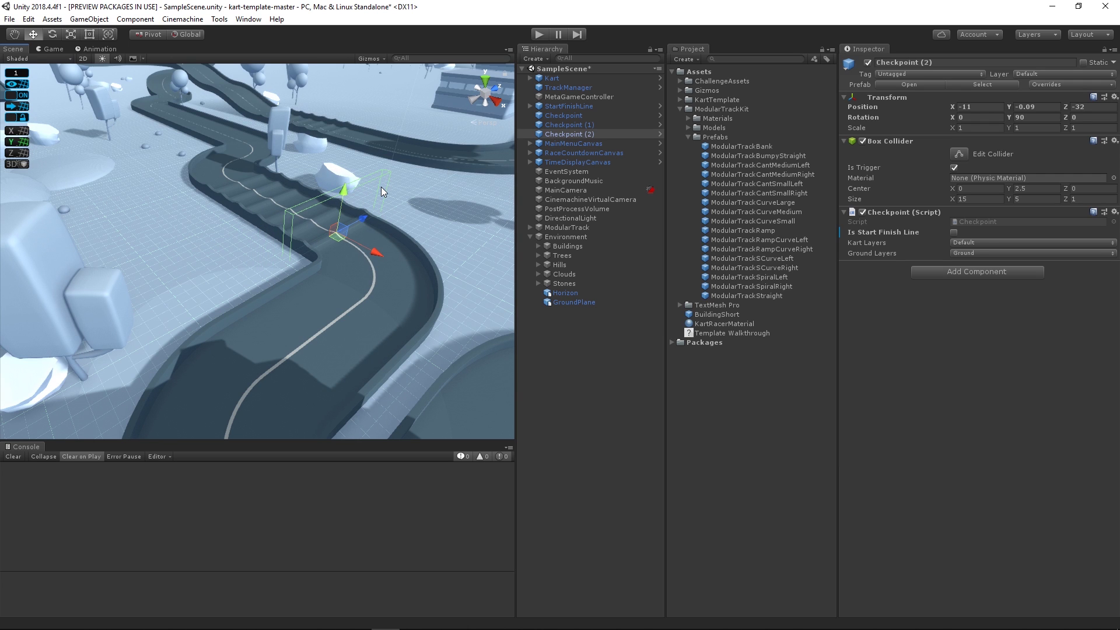
double_click(569, 124)
left_click(1023, 117)
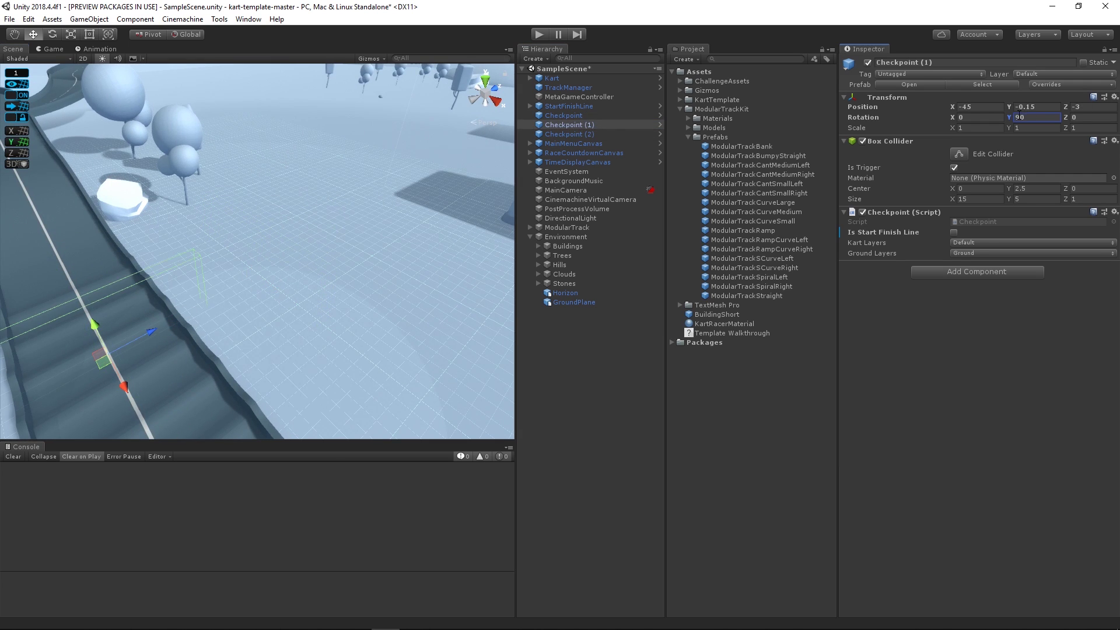
double_click(564, 116)
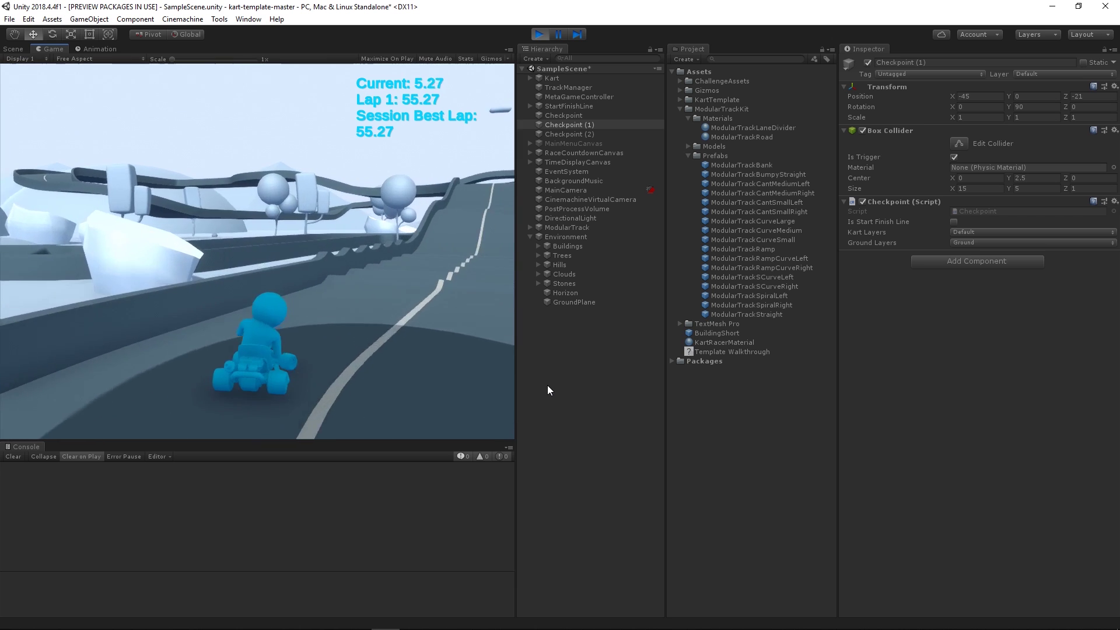
Step: Exit Play mode with Ctrl+P to stop the test race
key("ctrl+p")
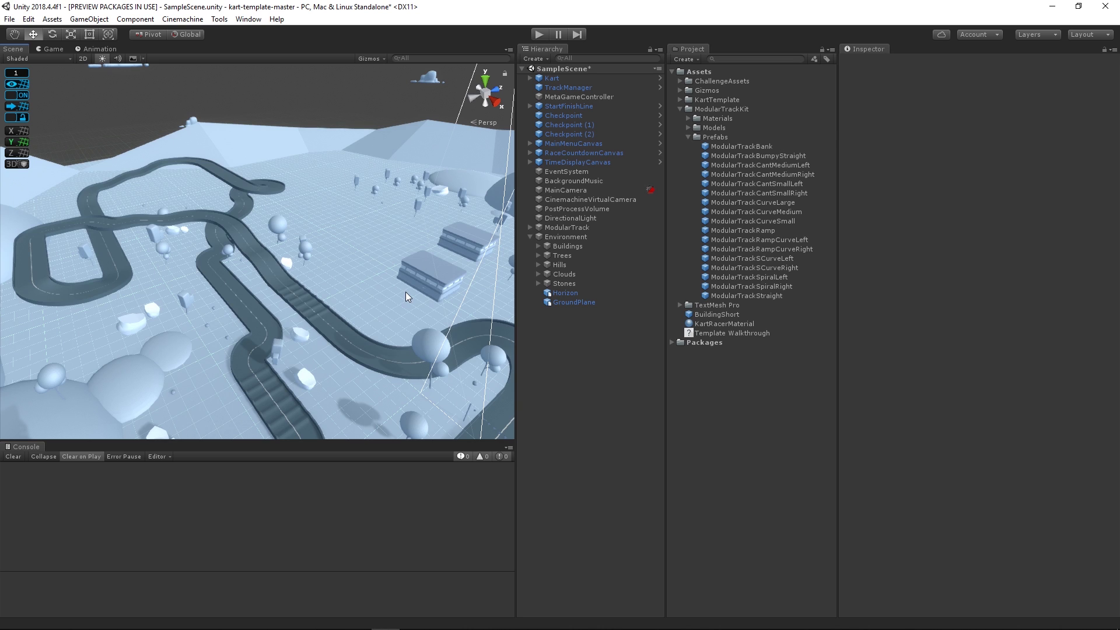
Step: Create an empty GameObject over open ground and nest a ModularTrackBank piece inside it
right_click(572, 344)
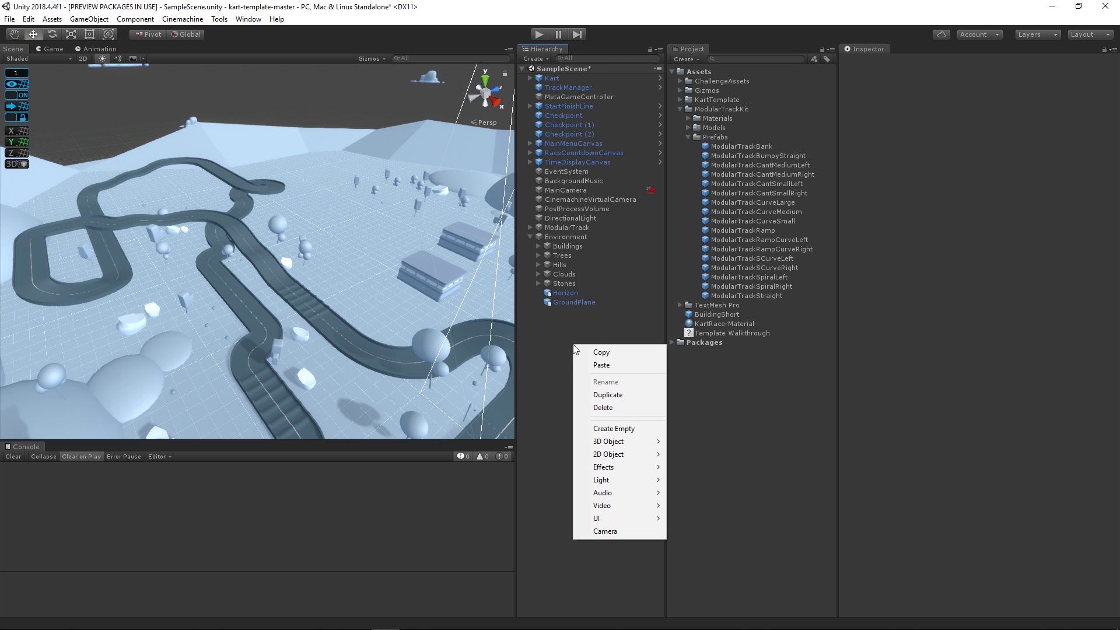
left_click(633, 430)
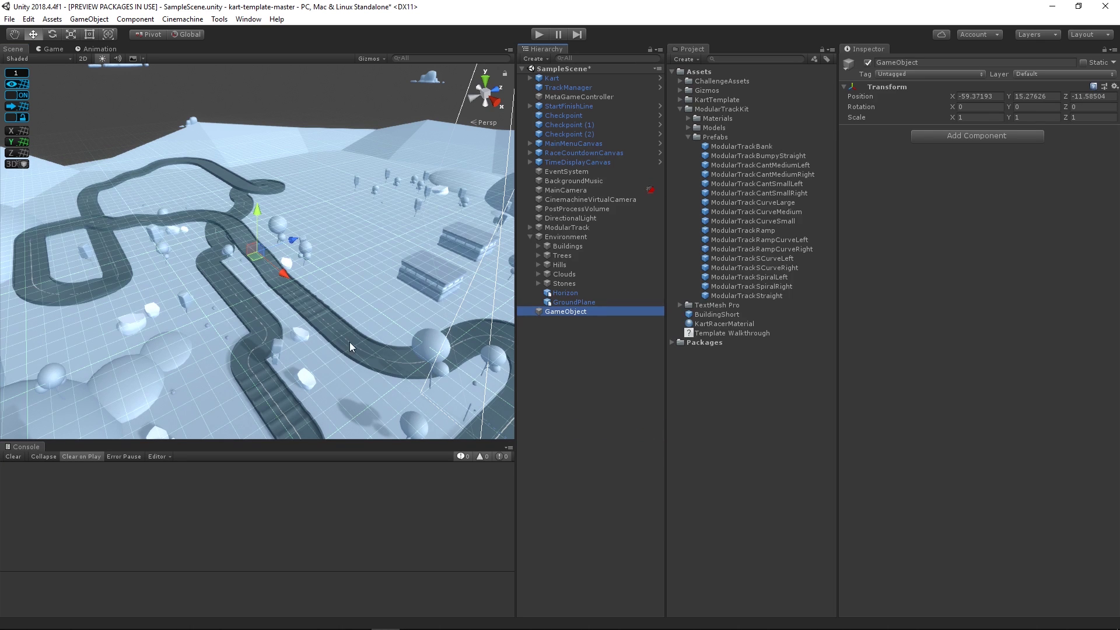
left_click_drag(255, 255, 352, 245, "ctrl")
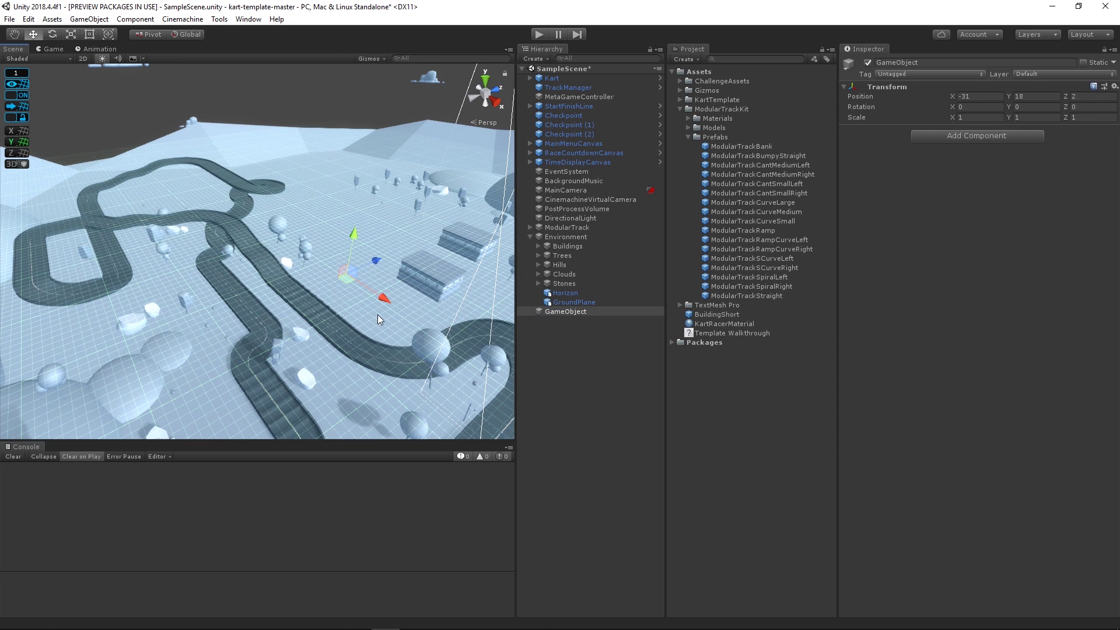
left_click_drag(749, 146, 588, 314)
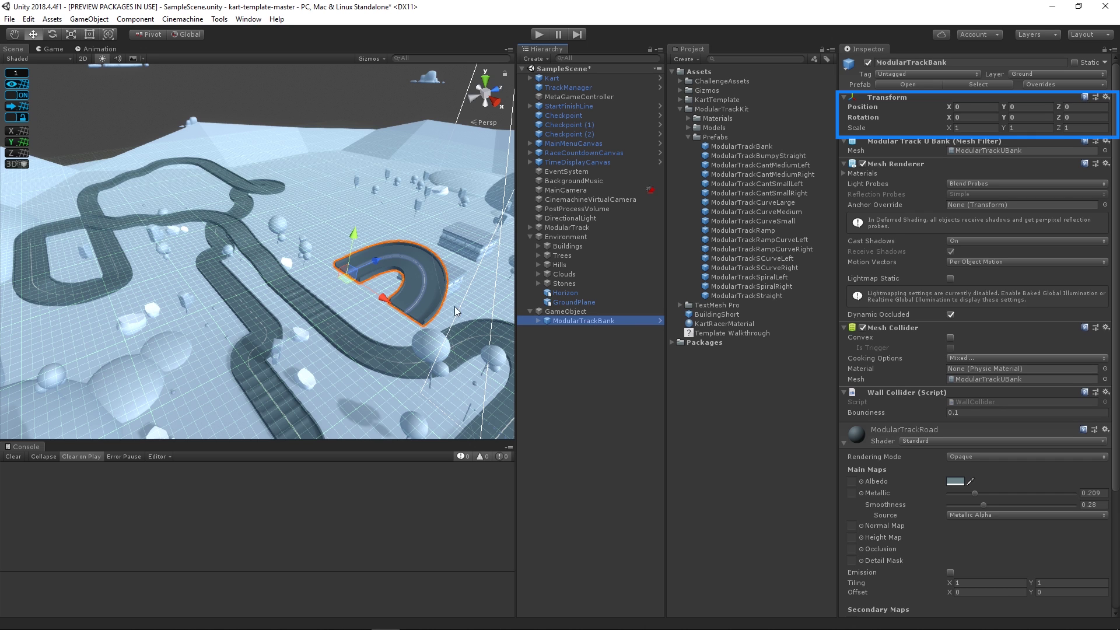
Step: Nudge the bank piece left and scroll to the ModularTrackRoad material's Main Maps
mouse_move(345, 280)
left_mouse_down()
mouse_move(394, 252)
mouse_move(314, 265)
mouse_move(333, 291)
mouse_move(371, 255)
mouse_move(322, 267)
mouse_move(333, 275)
left_mouse_up()
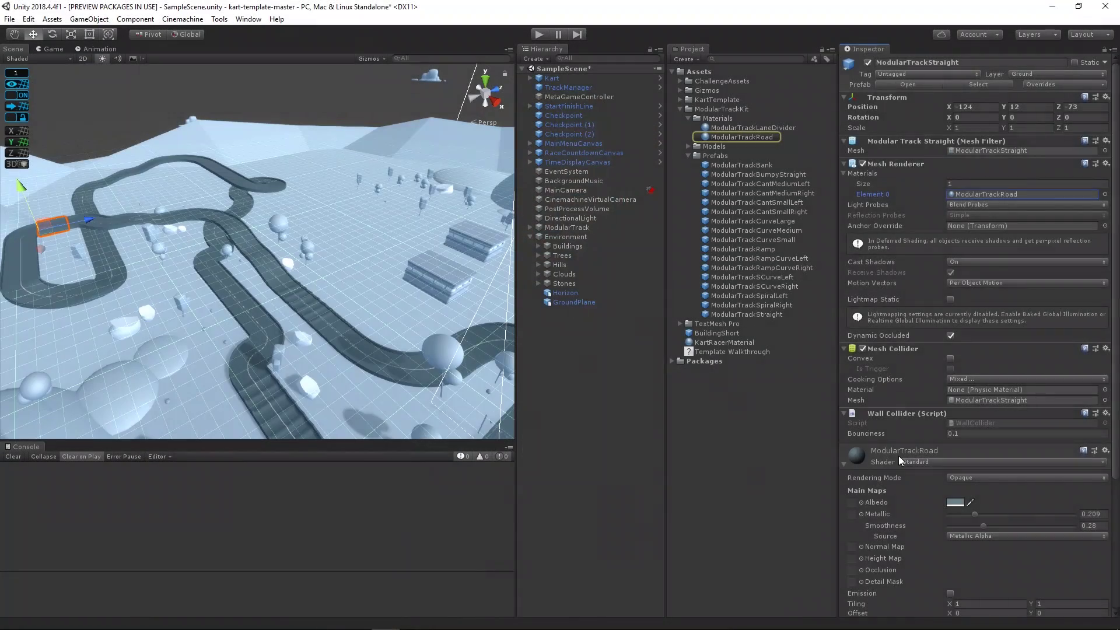
scroll(898, 456, "down", 5)
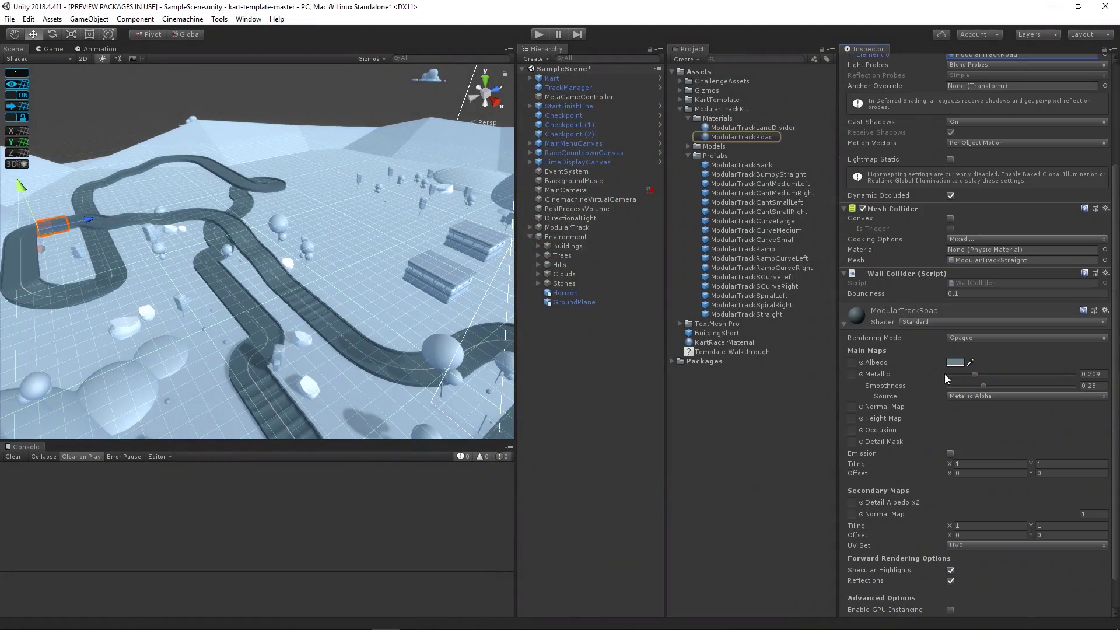
Step: Set the ModularTrackRoad material's Albedo colour to orange-red (FF3D10)
left_click(955, 363)
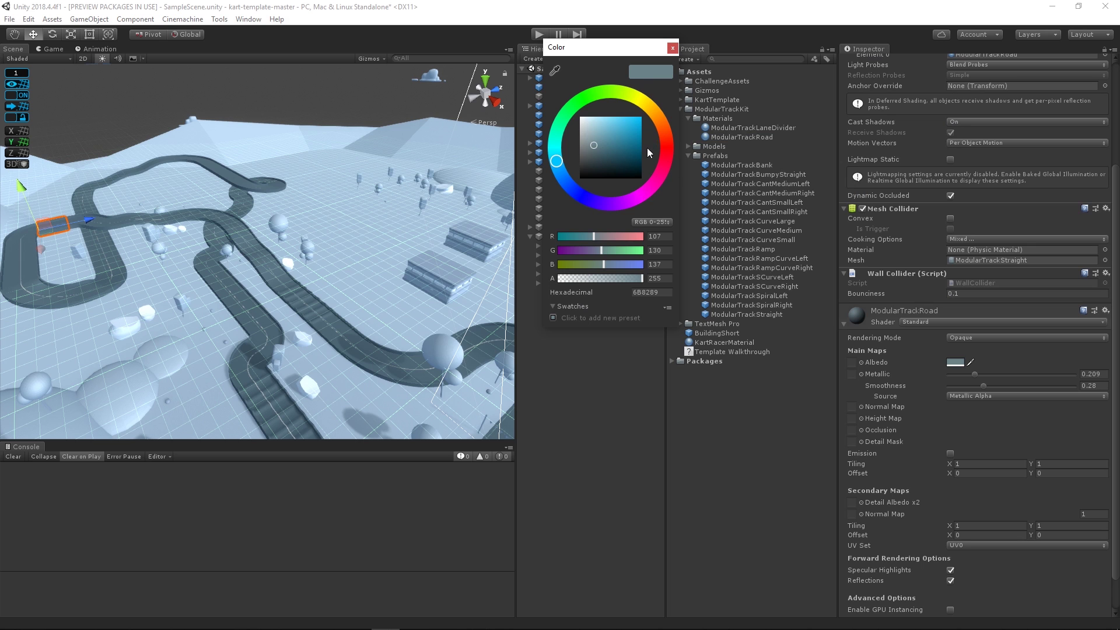
mouse_move(666, 125)
left_mouse_down()
mouse_move(665, 137)
mouse_move(638, 116)
left_mouse_up()
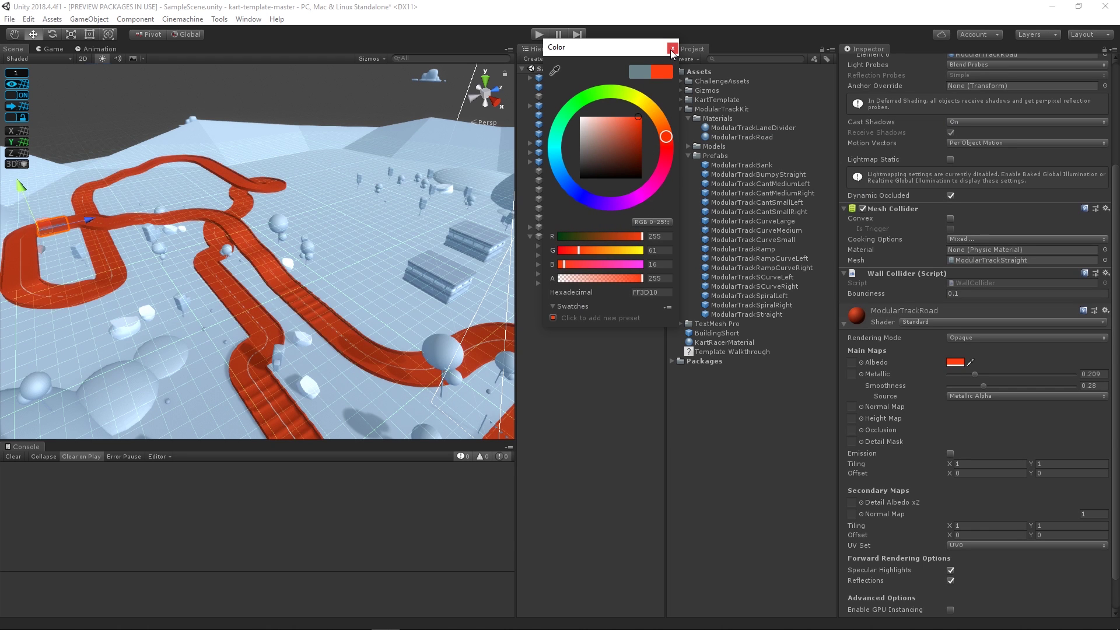